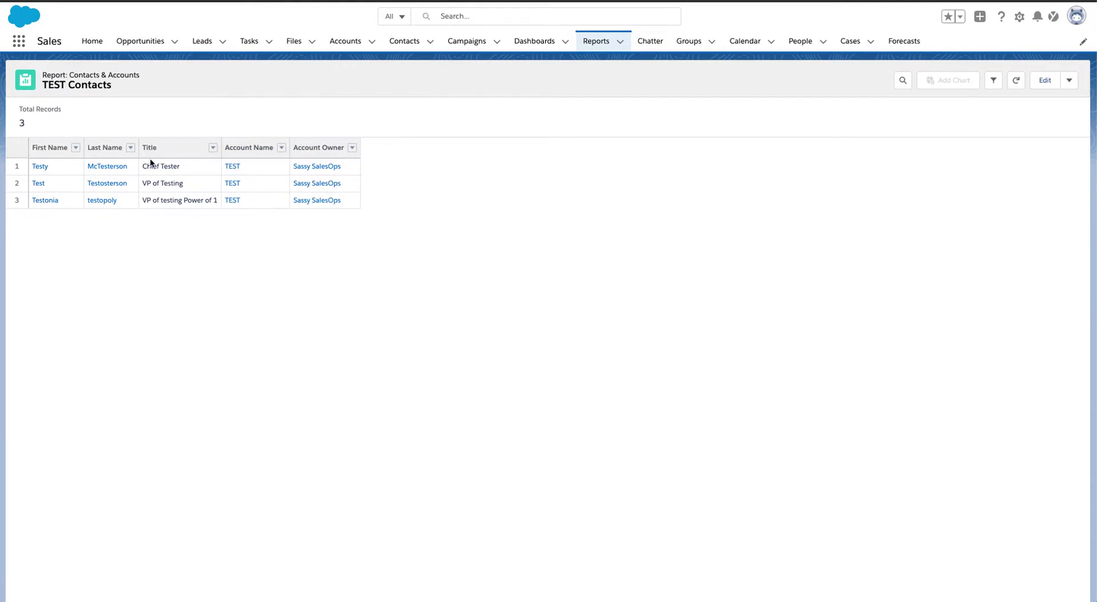
- Open the TEST account's record from the TEST Contacts report
{"action": "left_click", "coordinate": [160, 74]}
{"action": "right_click", "coordinate": [226, 164]}
{"action": "left_click", "coordinate": [354, 238]}
{"action": "key", "text": "Return"}
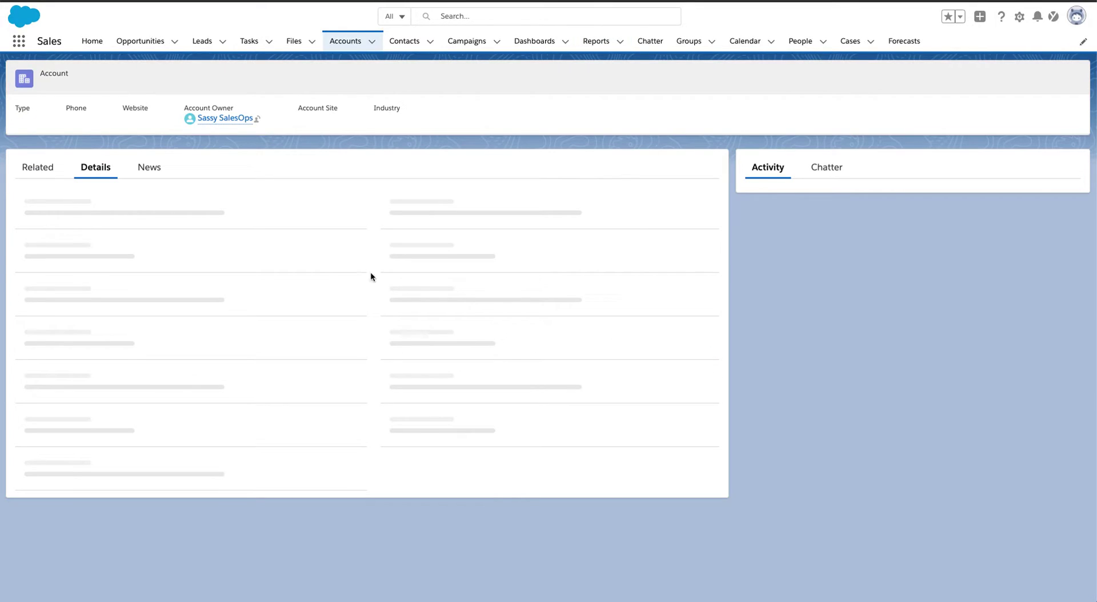
- Start a new custom field on the Account object with Formula as its data type
{"action": "left_click", "coordinate": [1011, 20]}
{"action": "left_click", "coordinate": [953, 167]}
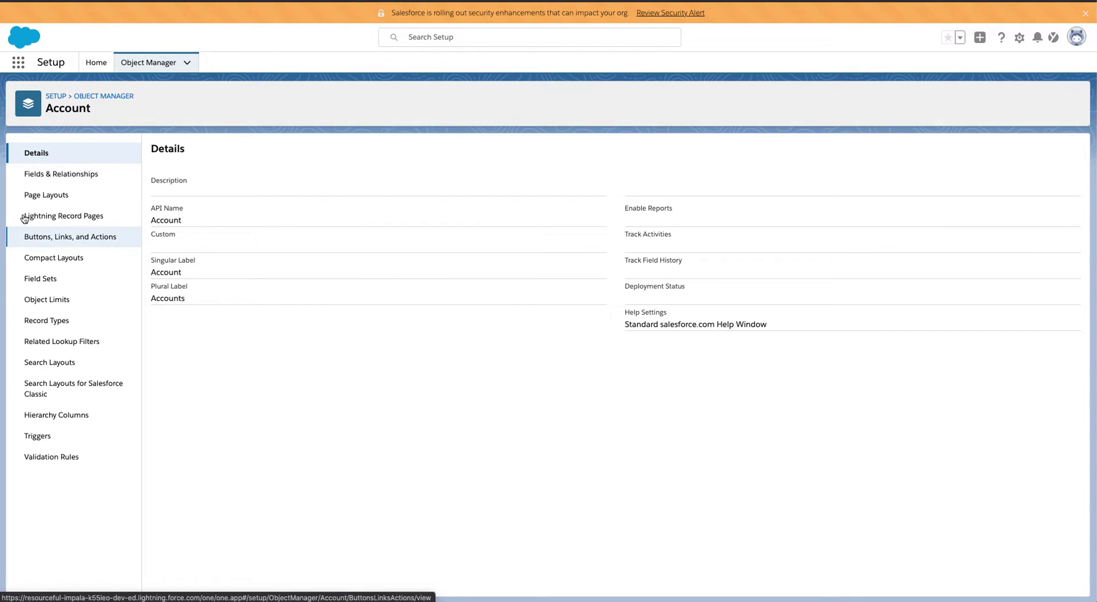
{"action": "left_click", "coordinate": [65, 178]}
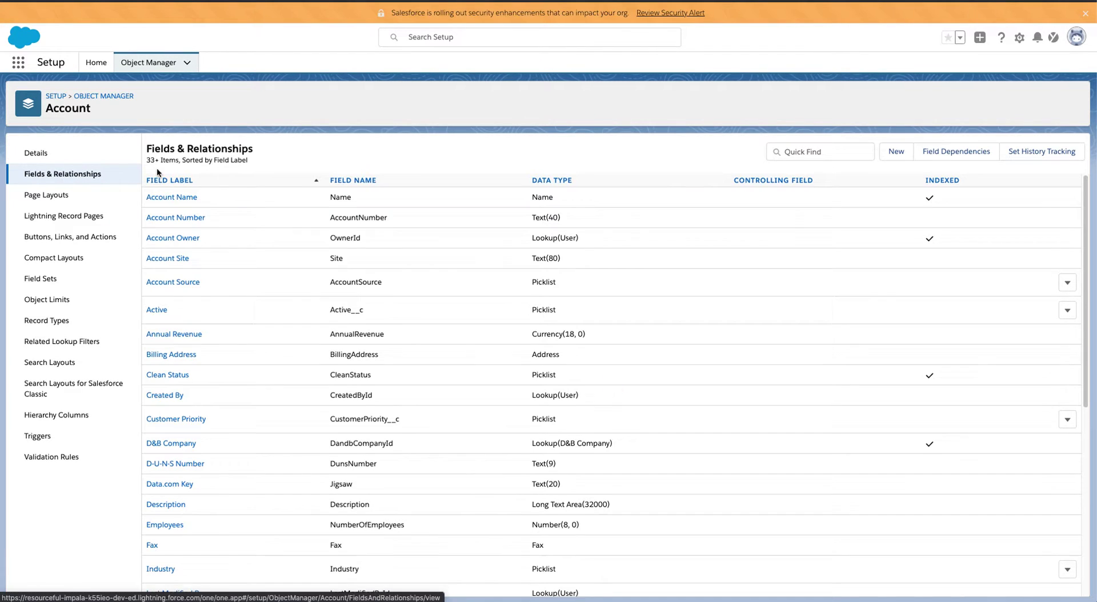
{"action": "left_click", "coordinate": [896, 150]}
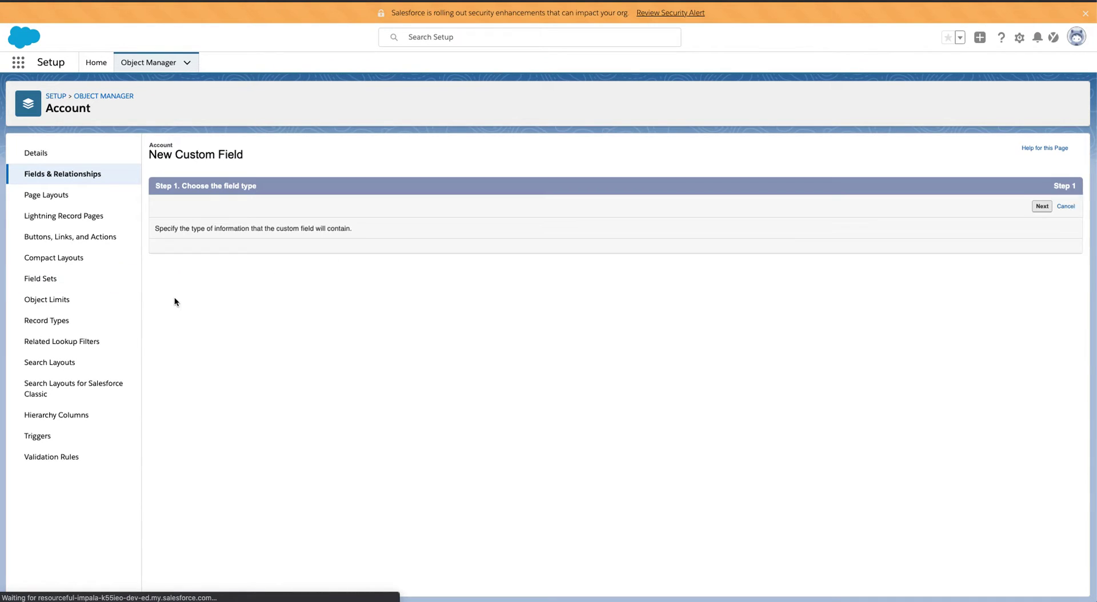
{"action": "left_click", "coordinate": [163, 316]}
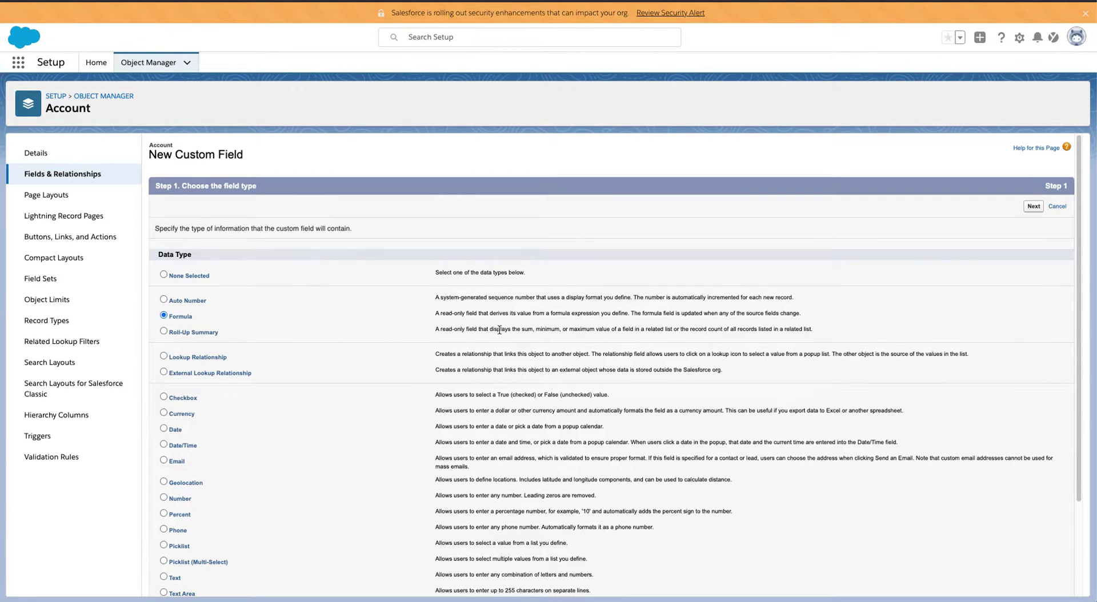
{"action": "left_click", "coordinate": [1034, 206]}
- Label the custom field Unique Accounts, with Unique_Accounts as its field name
{"action": "left_click", "coordinate": [355, 230]}
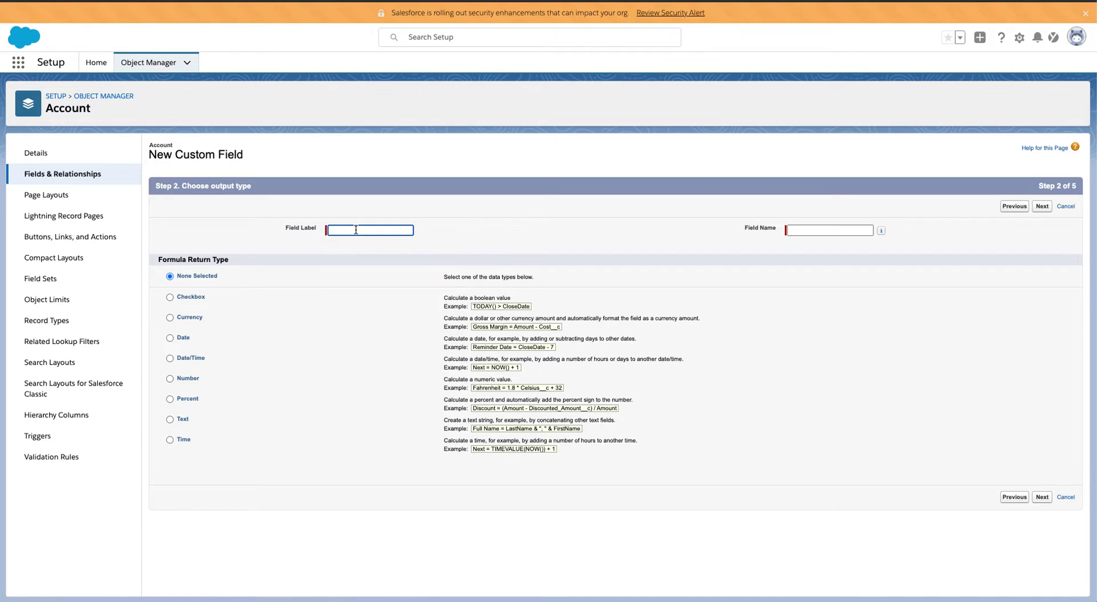
{"action": "left_click", "coordinate": [474, 216]}
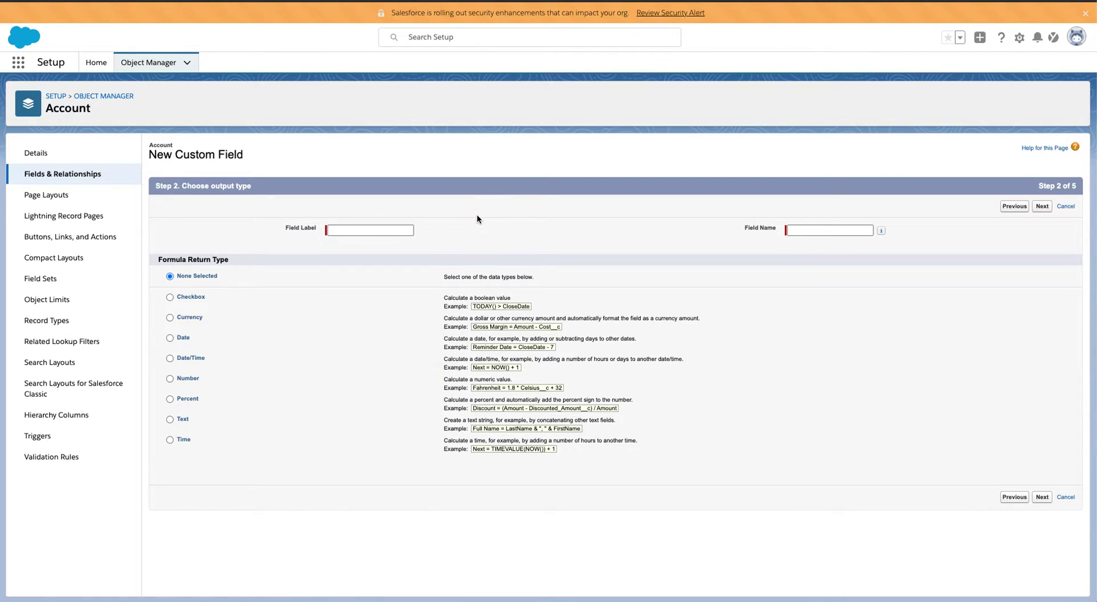
{"action": "left_click", "coordinate": [372, 231]}
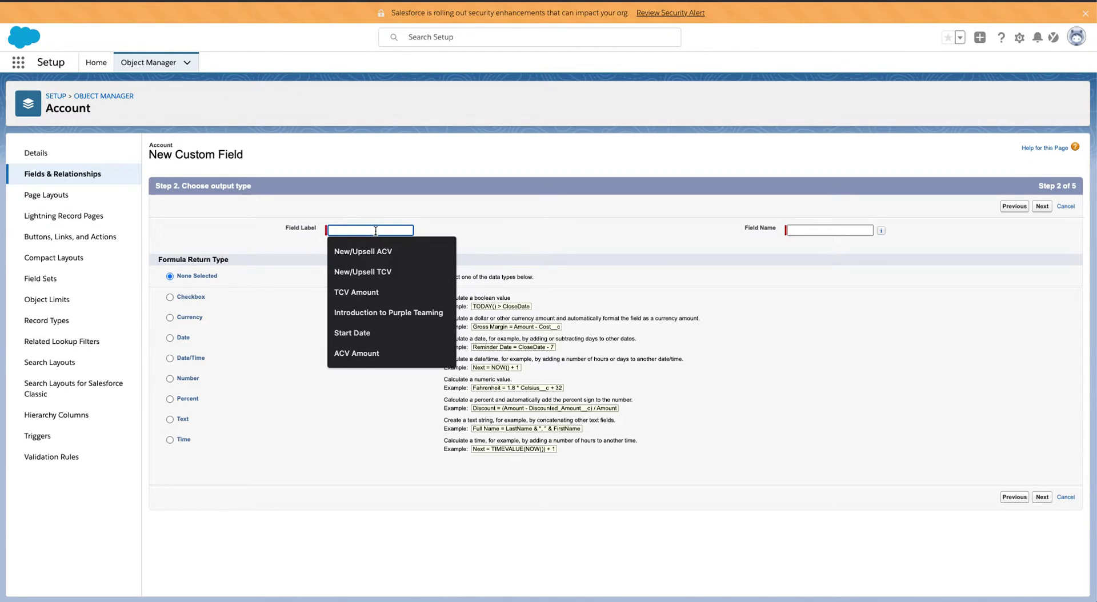
{"action": "type", "text": "Unique Accounts"}
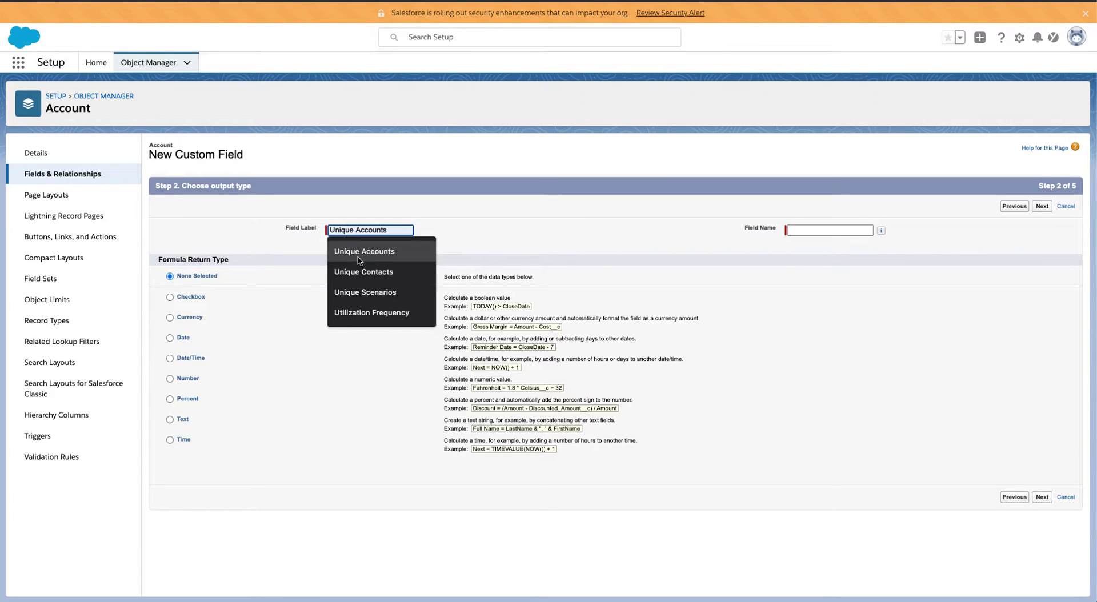
{"action": "left_click", "coordinate": [357, 253]}
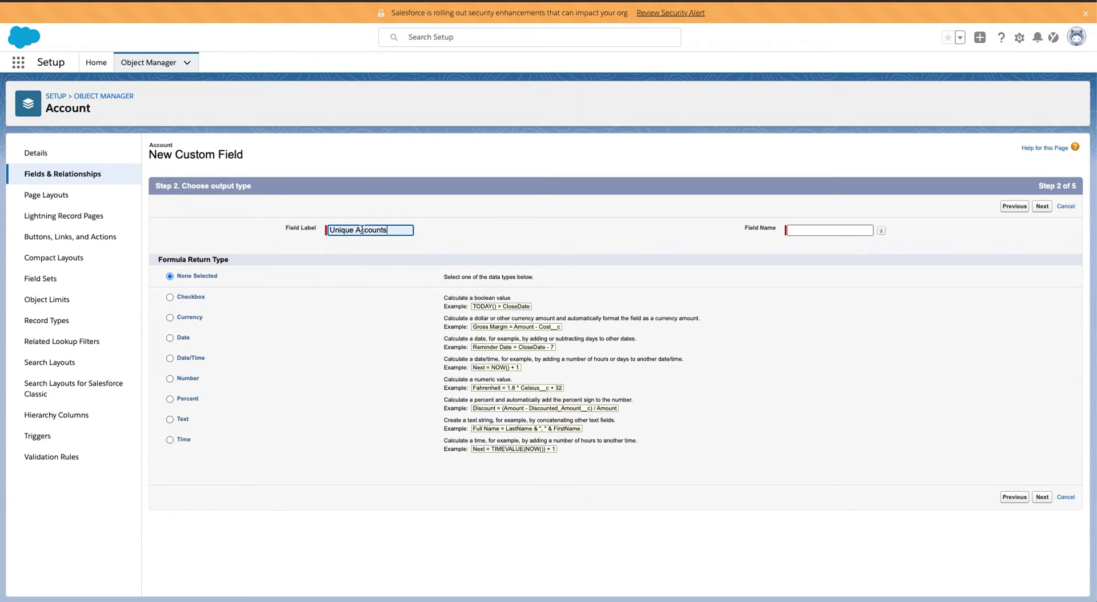
{"action": "key", "text": "Tab"}
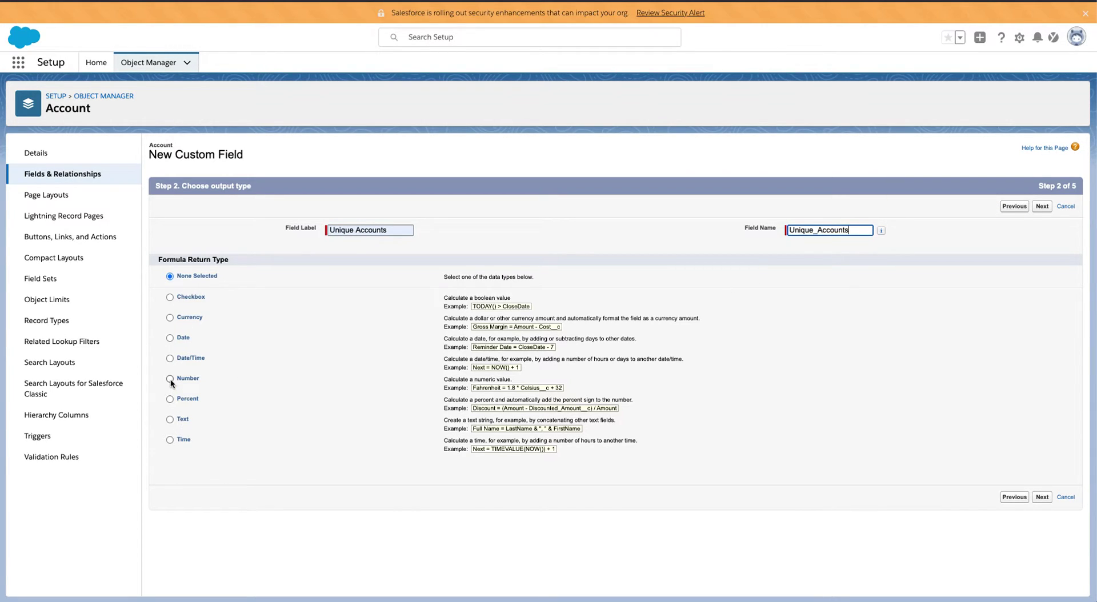
- Set the formula return type to Number with 0 decimal places and proceed to the formula entry
{"action": "left_click", "coordinate": [170, 379]}
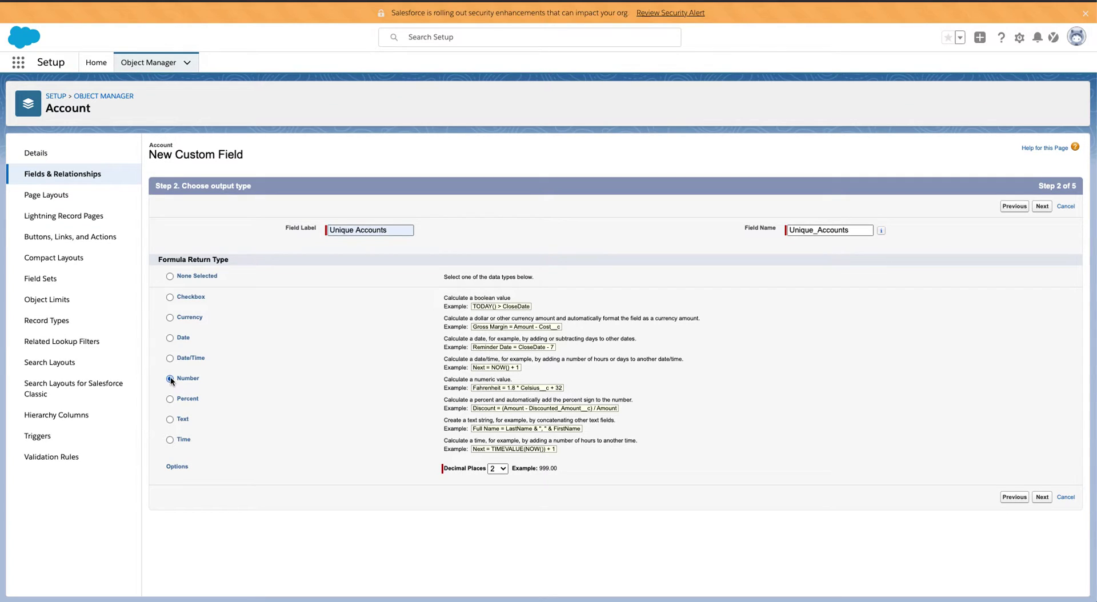
{"action": "left_click", "coordinate": [497, 469]}
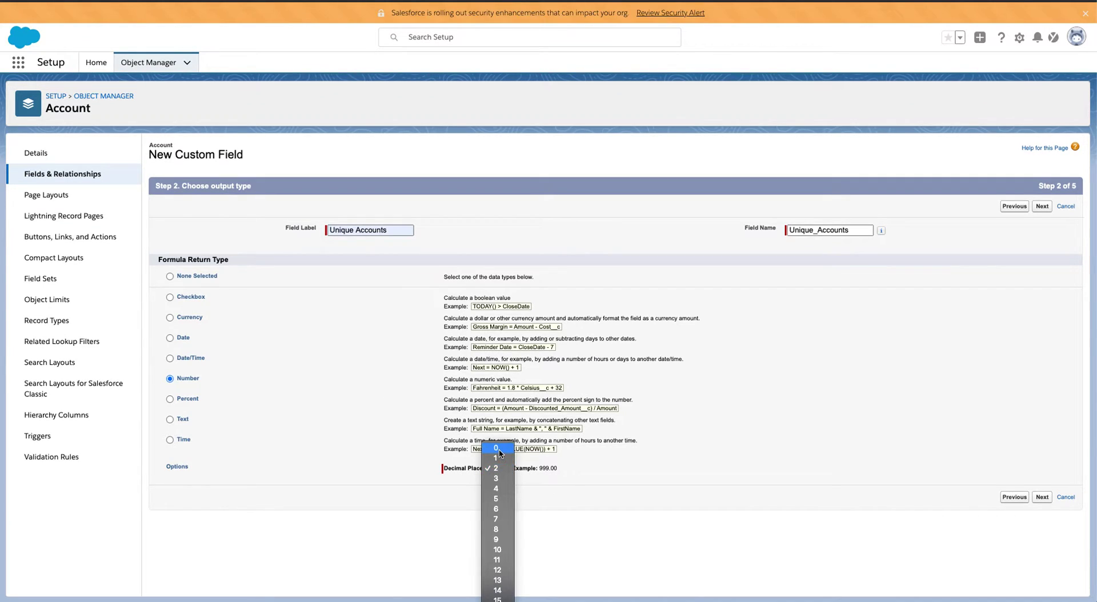
{"action": "left_click", "coordinate": [651, 503]}
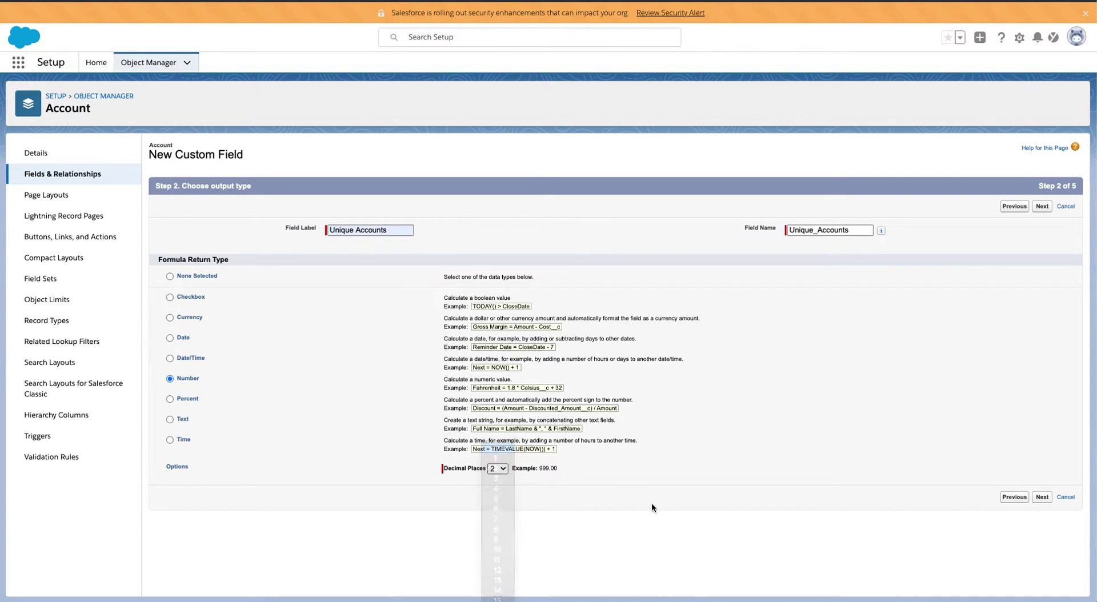
{"action": "left_click", "coordinate": [1049, 207]}
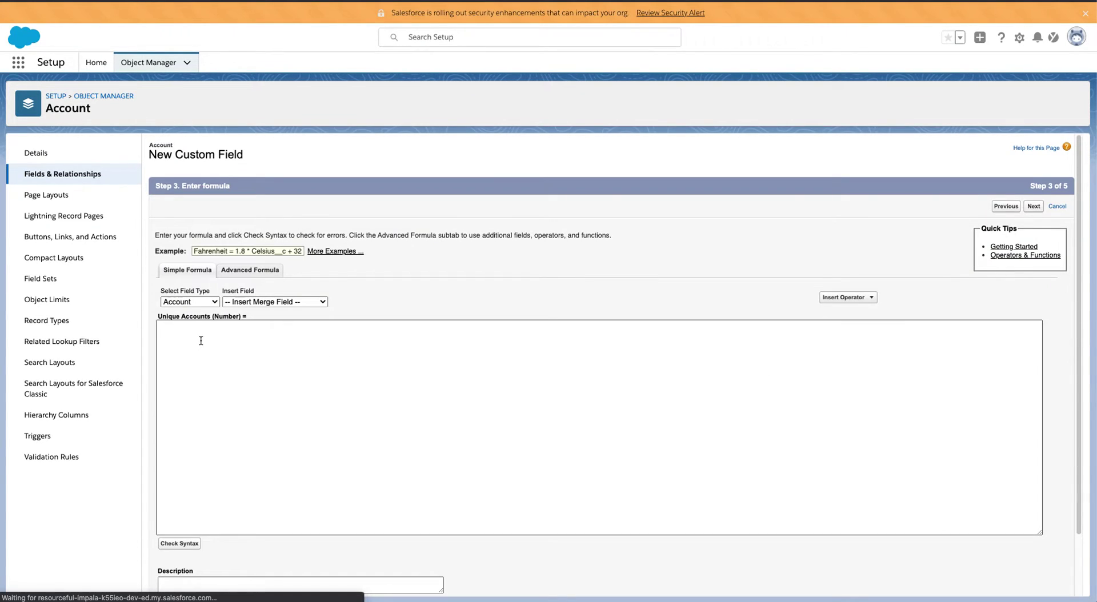
- Enter 1 as the Unique Accounts formula, check its syntax and continue to field-level security
{"action": "left_click", "coordinate": [199, 338]}
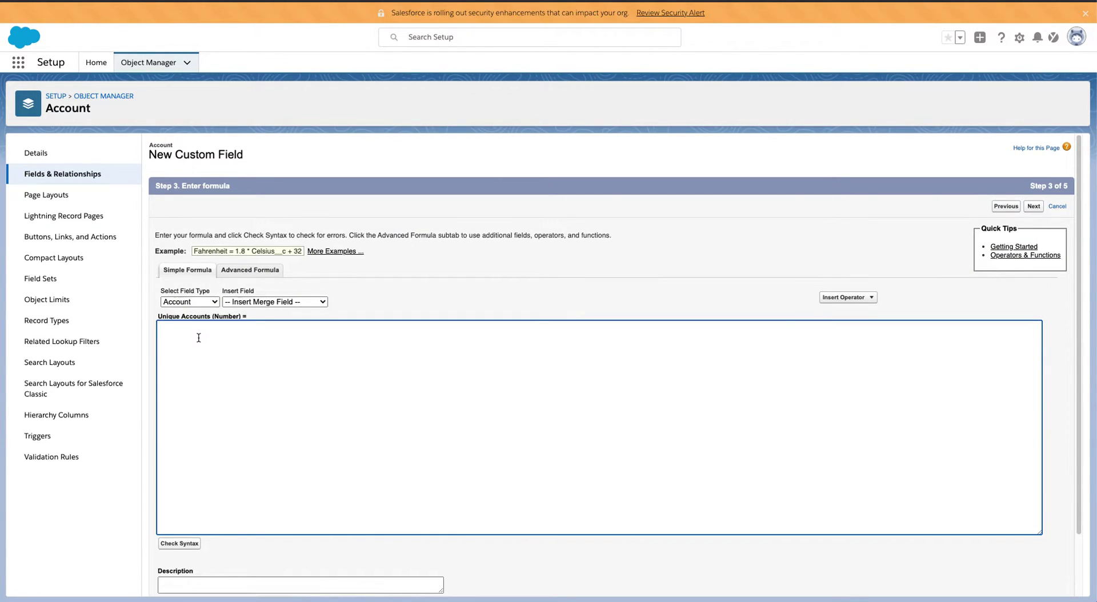
{"action": "type", "text": "1"}
{"action": "left_click", "coordinate": [182, 544]}
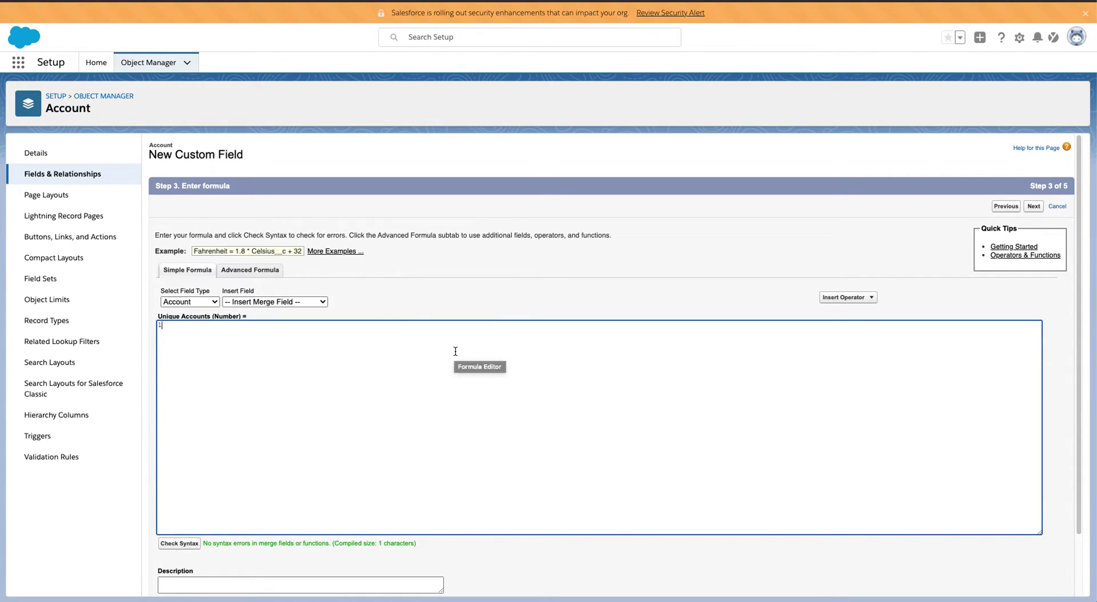
{"action": "left_click", "coordinate": [1034, 206]}
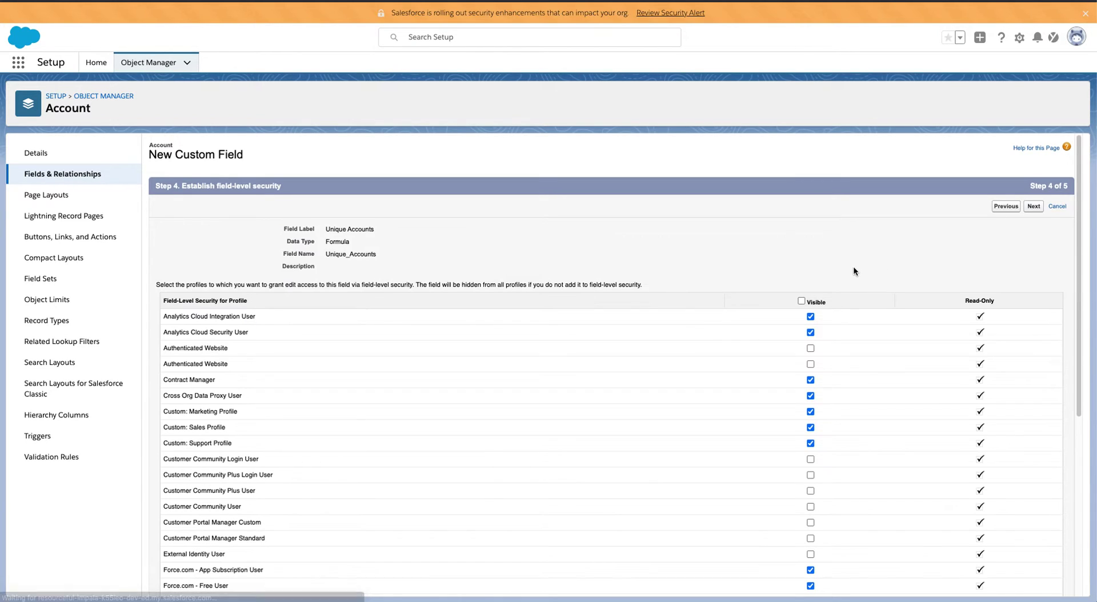
- Keep the default profile visibility and all four account page layouts, and save the Unique Accounts field
{"action": "scroll", "coordinate": [877, 406], "scroll_direction": "down", "scroll_amount": 3}
{"action": "scroll", "coordinate": [876, 406], "scroll_direction": "up", "scroll_amount": 3}
{"action": "scroll", "coordinate": [872, 402], "scroll_direction": "down", "scroll_amount": 5}
{"action": "scroll", "coordinate": [872, 394], "scroll_direction": "down", "scroll_amount": 2}
{"action": "scroll", "coordinate": [820, 389], "scroll_direction": "up", "scroll_amount": 5}
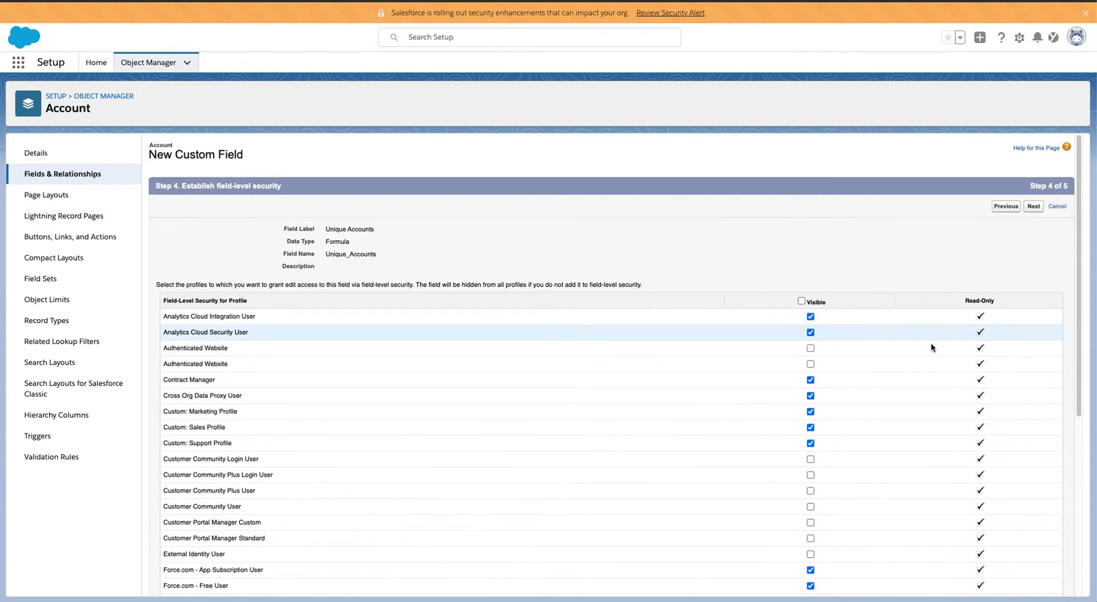
{"action": "scroll", "coordinate": [930, 394], "scroll_direction": "down", "scroll_amount": 6}
{"action": "scroll", "coordinate": [1036, 268], "scroll_direction": "up", "scroll_amount": 5}
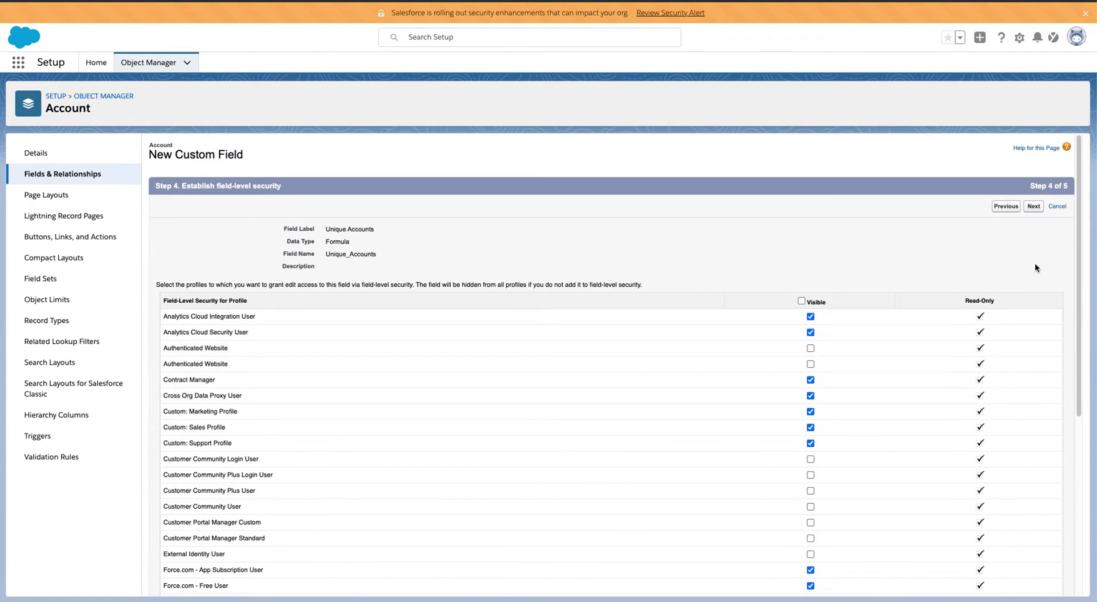
{"action": "left_click", "coordinate": [1033, 207]}
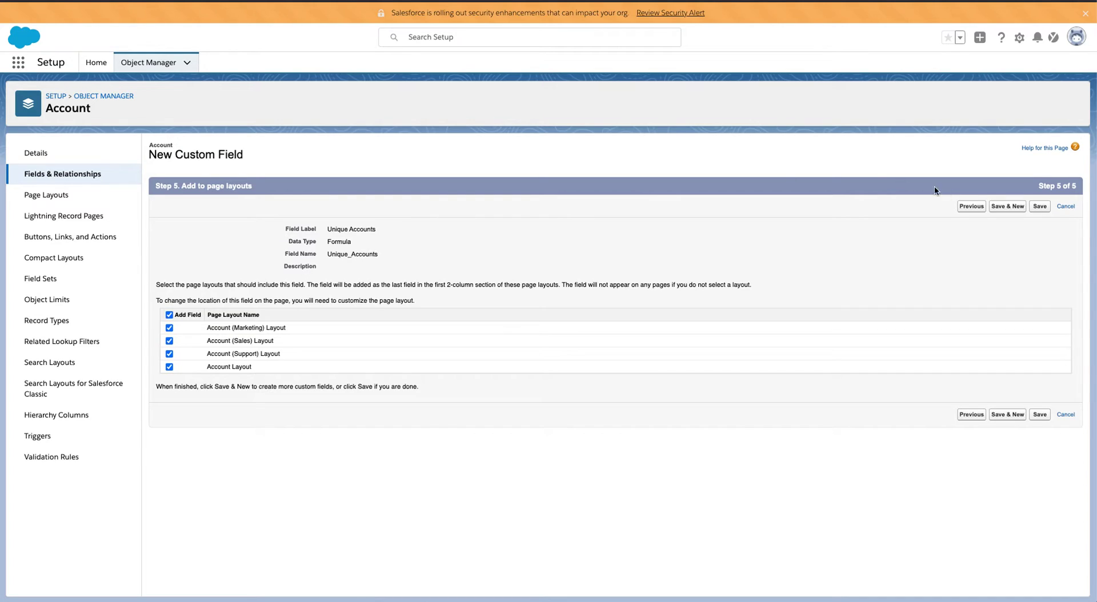
{"action": "left_click", "coordinate": [1040, 207]}
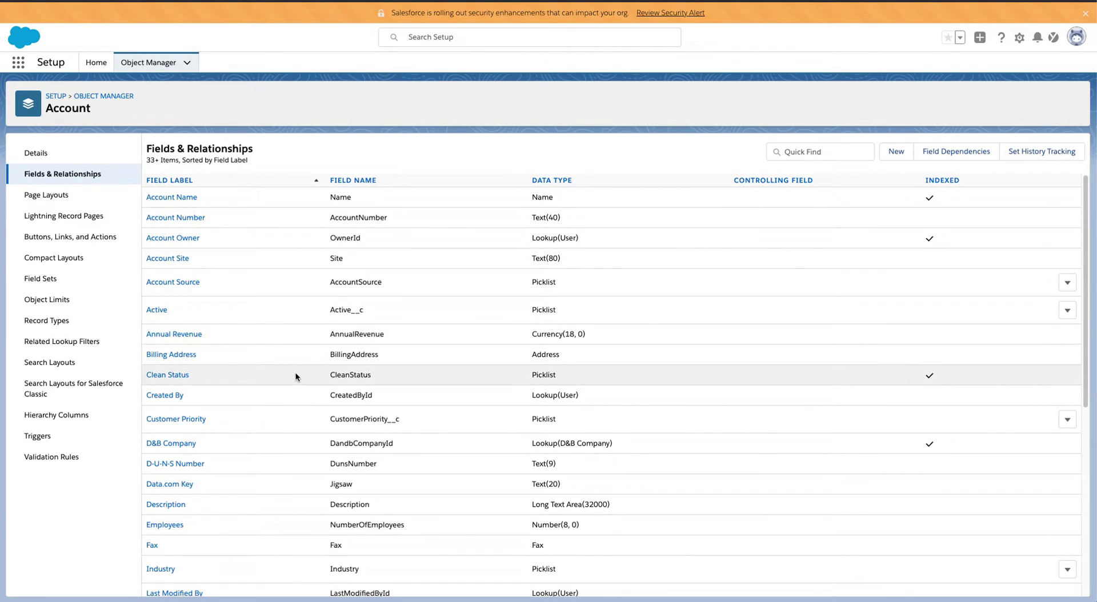
{"action": "scroll", "coordinate": [296, 376], "scroll_direction": "down", "scroll_amount": 10}
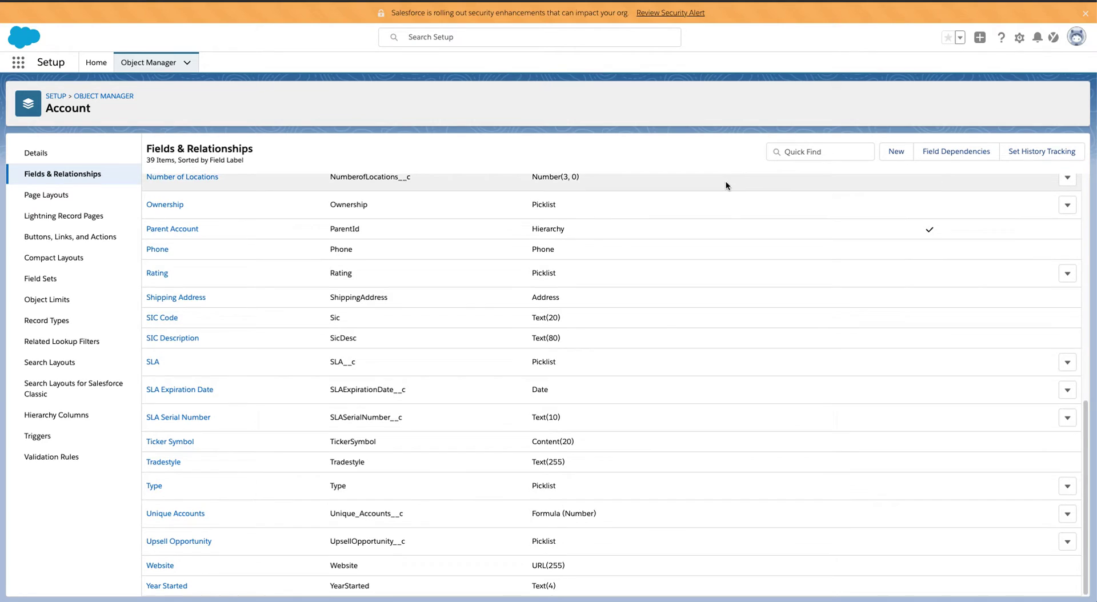
{"action": "scroll", "coordinate": [726, 186], "scroll_direction": "up", "scroll_amount": 3}
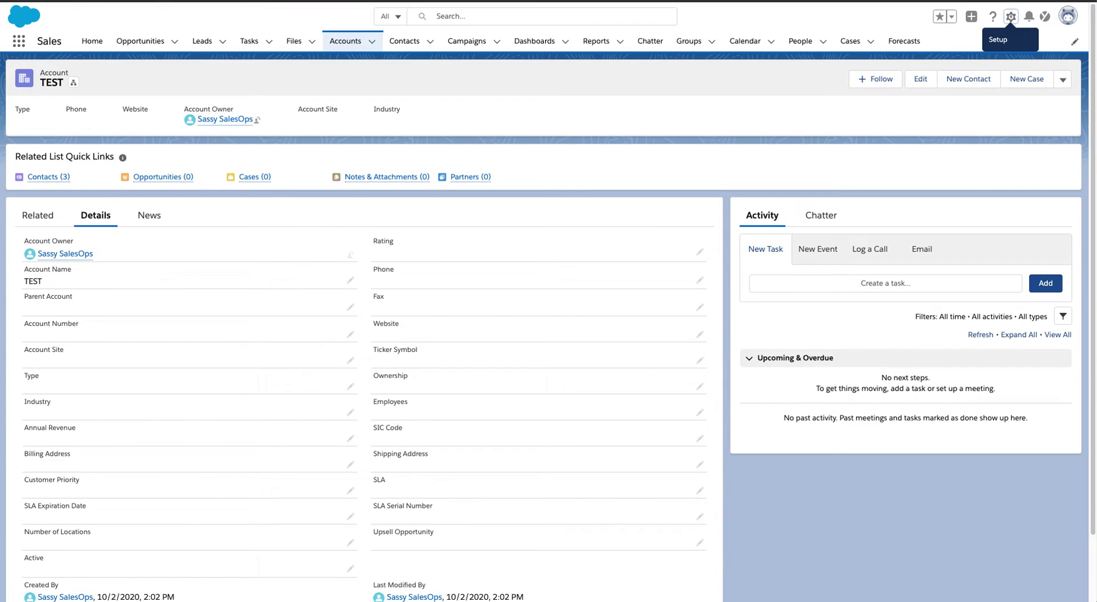
- Return to the TEST Contacts report and add Unique Accounts as a column in the report editor
{"action": "key", "text": "alt+Left"}
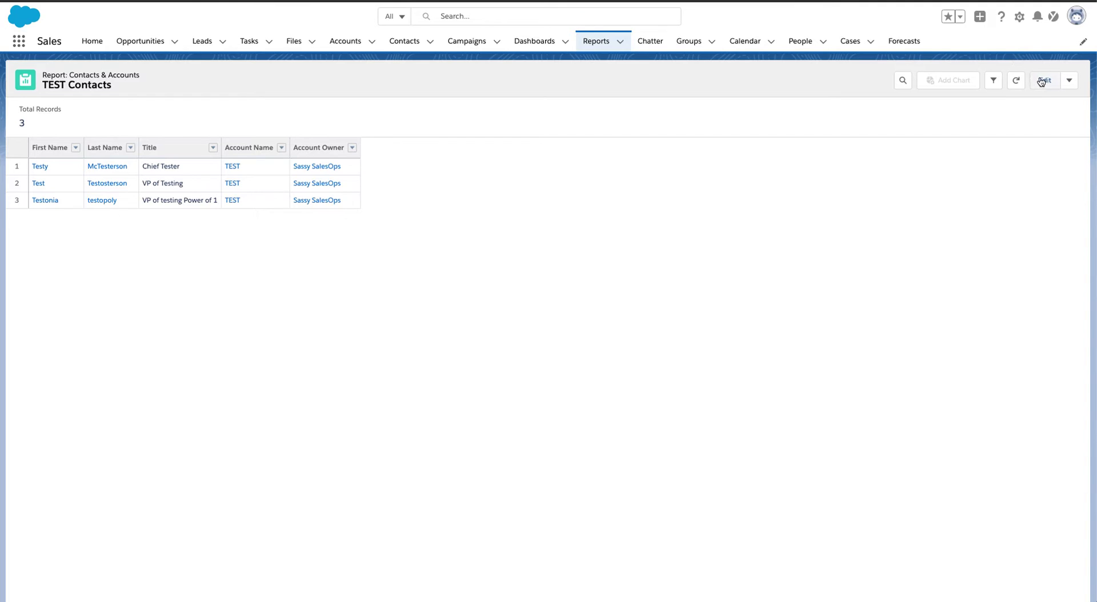
{"action": "left_click", "coordinate": [1045, 83]}
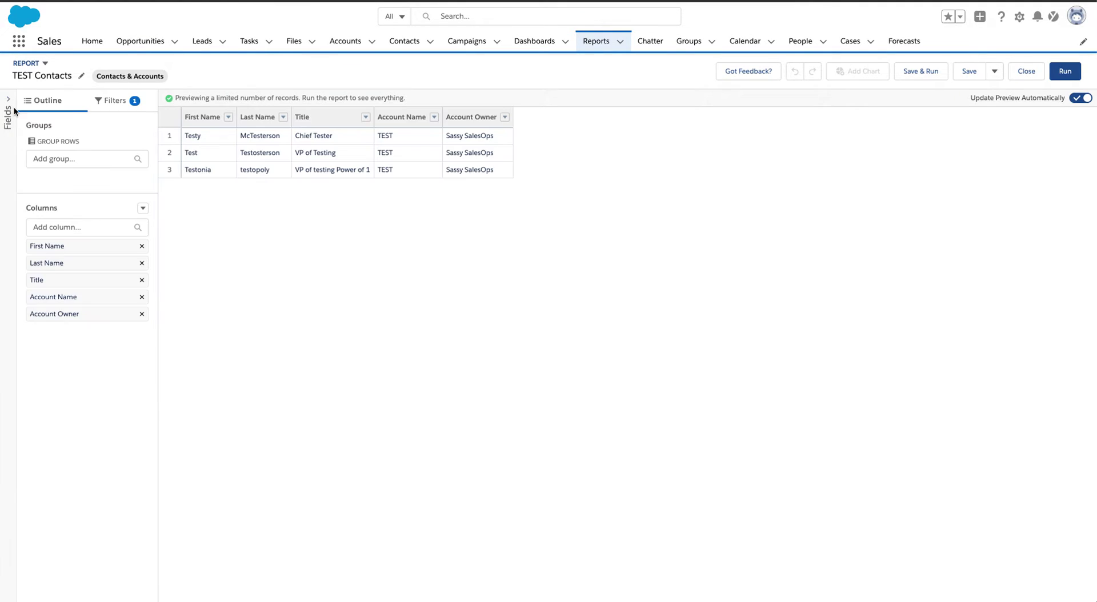
{"action": "left_click", "coordinate": [79, 227]}
{"action": "type", "text": "un"}
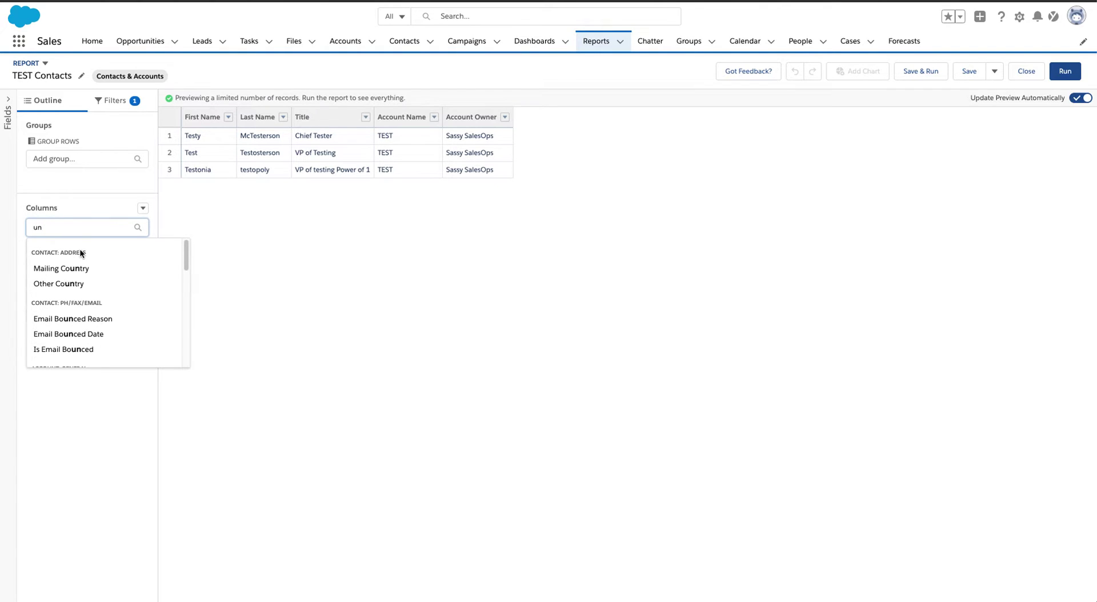
{"action": "scroll", "coordinate": [83, 254], "scroll_direction": "down", "scroll_amount": 10}
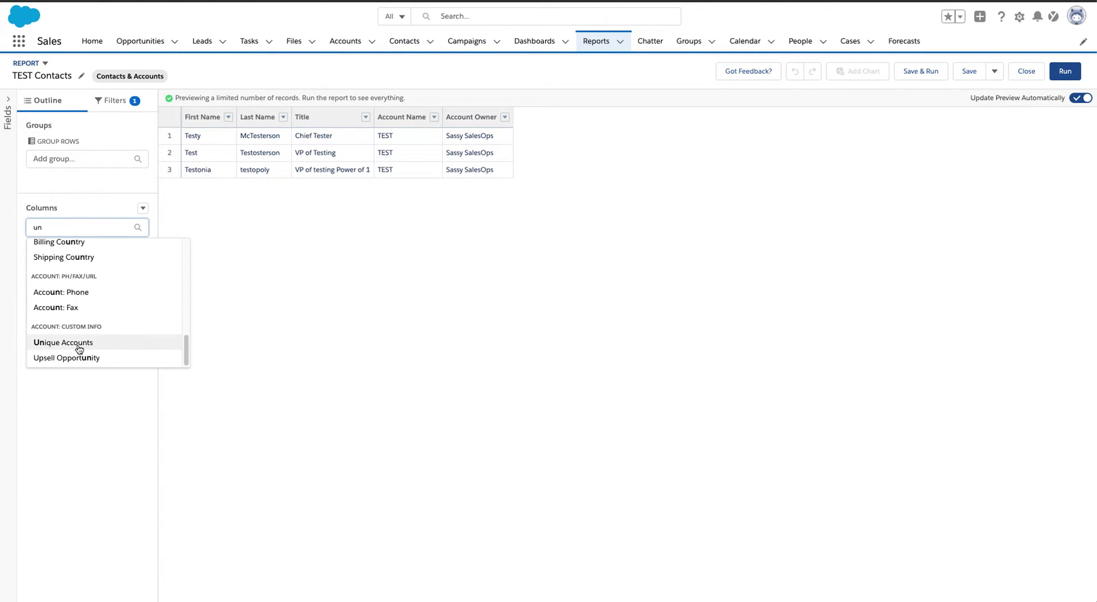
{"action": "left_click", "coordinate": [78, 344]}
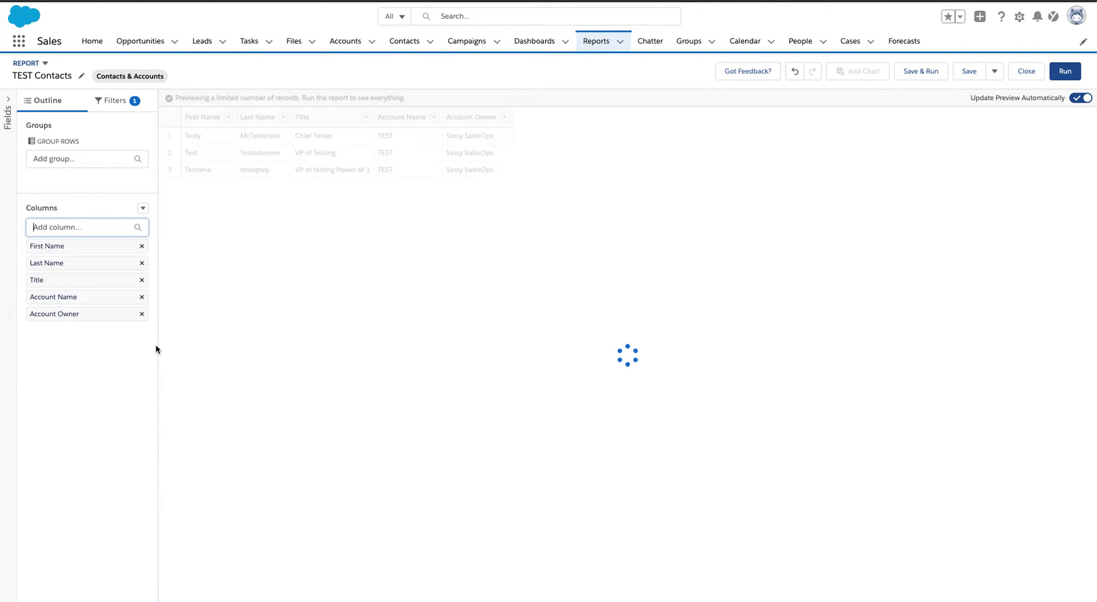
{"action": "left_click", "coordinate": [505, 117]}
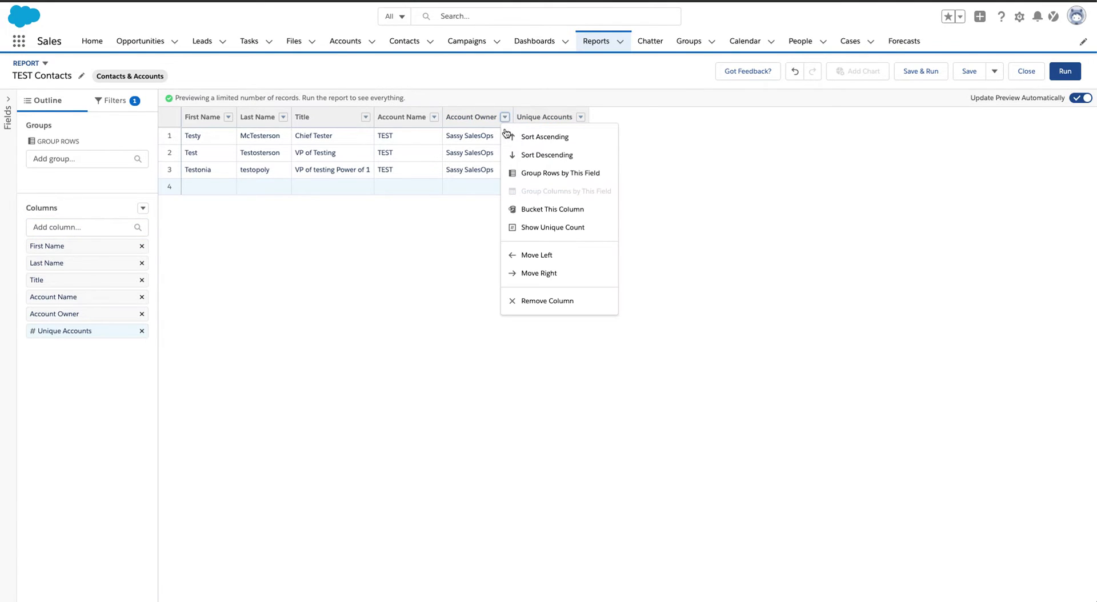
{"action": "left_click", "coordinate": [544, 173]}
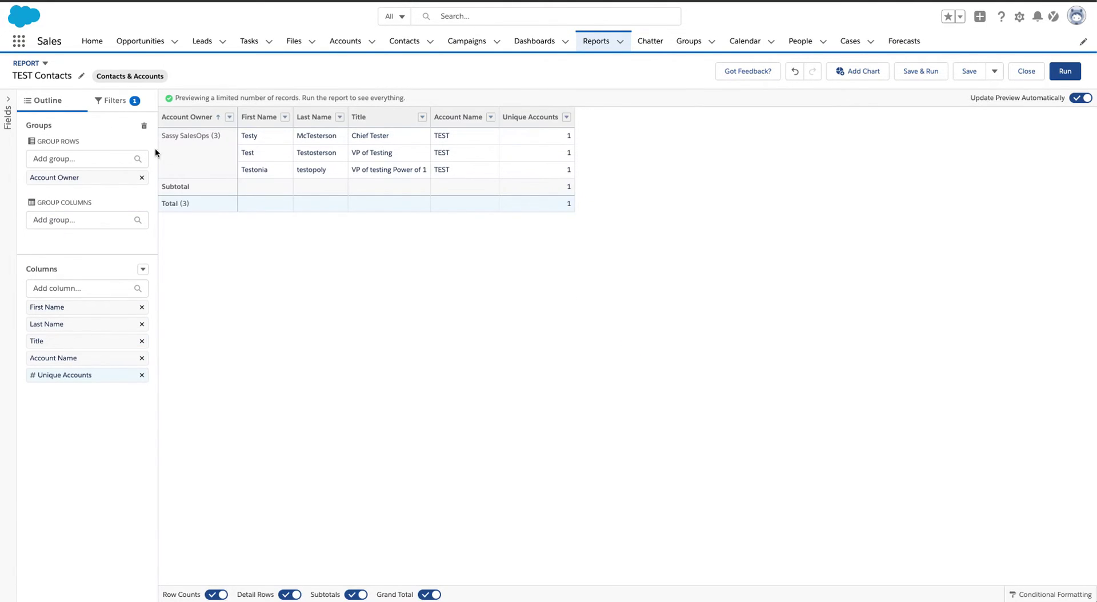
{"action": "left_click", "coordinate": [141, 180]}
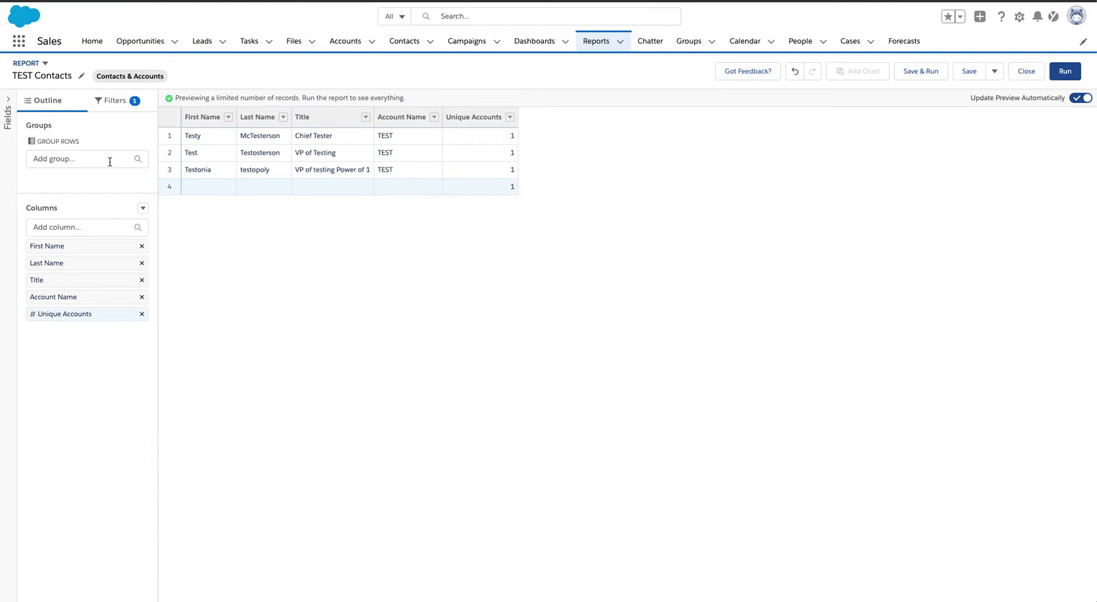
- Group the report rows by Account Name and run the report
{"action": "left_click", "coordinate": [109, 161]}
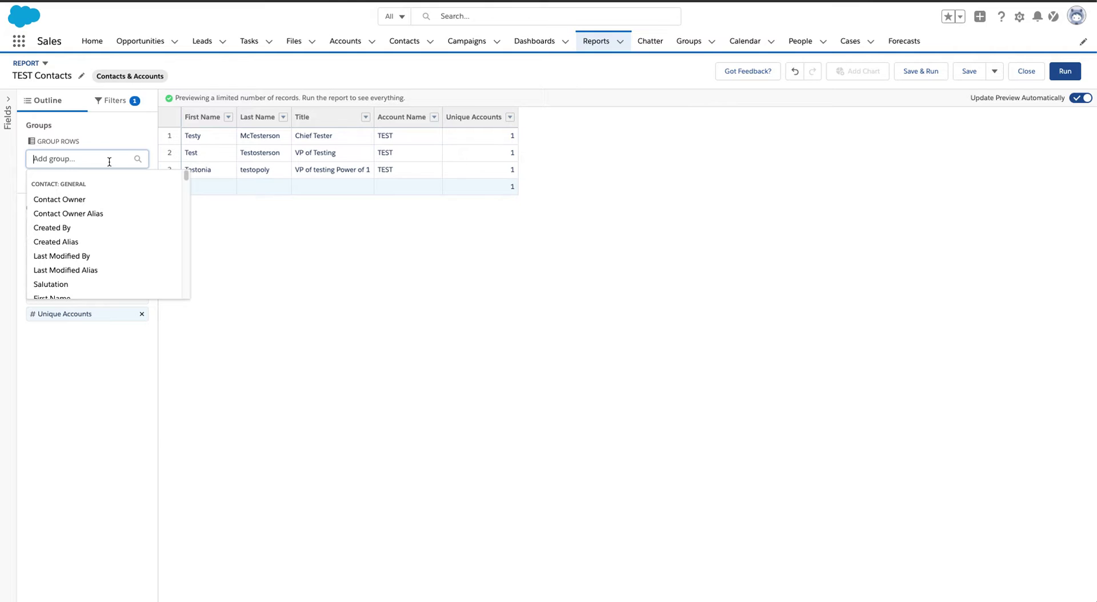
{"action": "type", "text": "name"}
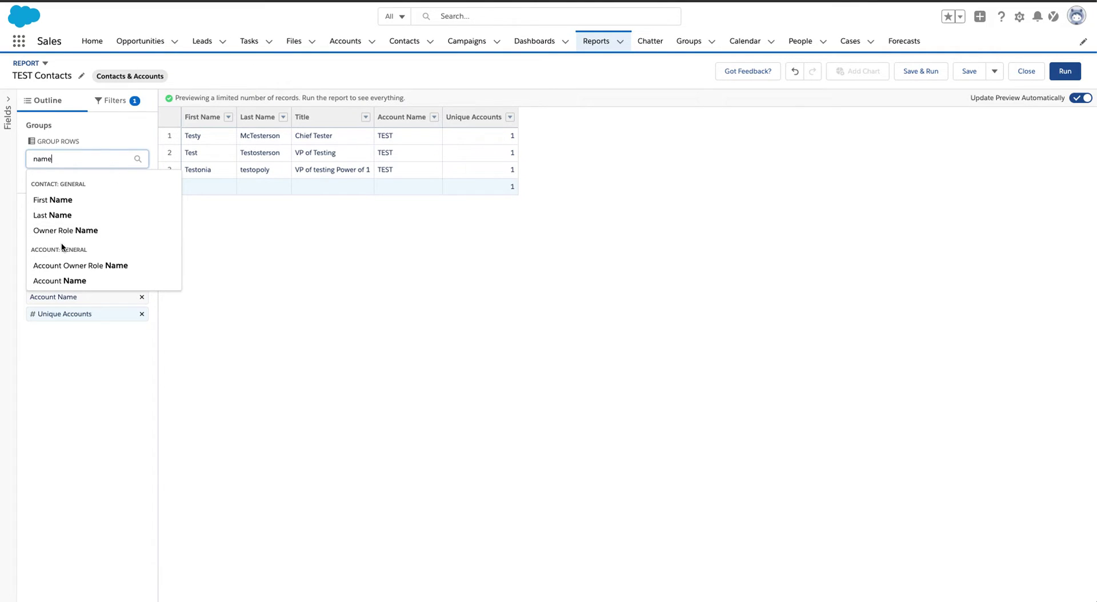
{"action": "left_click", "coordinate": [66, 280]}
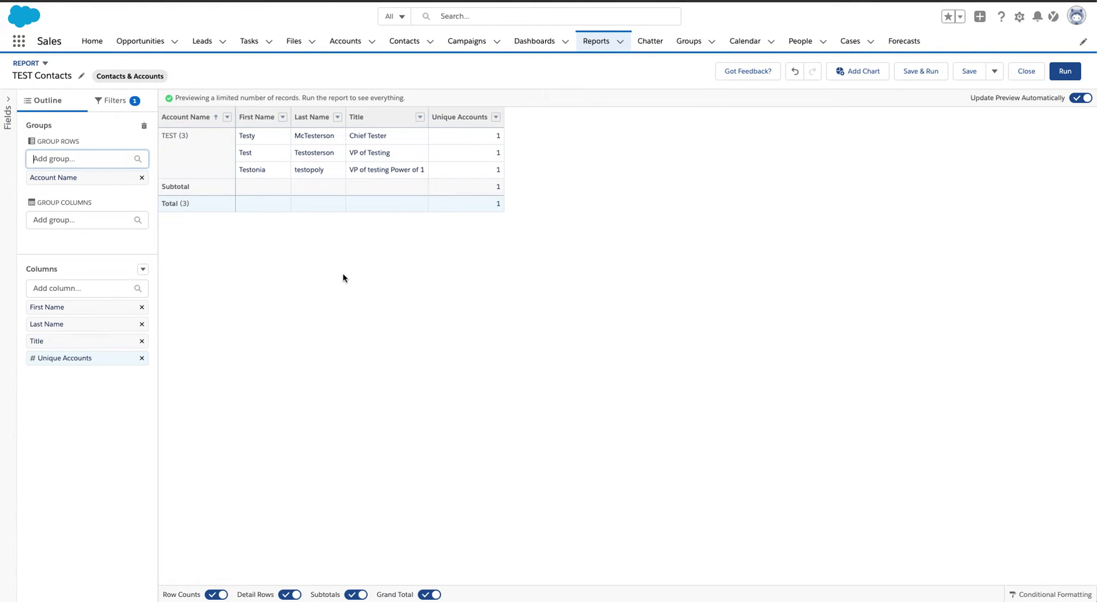
{"action": "left_click", "coordinate": [1064, 72]}
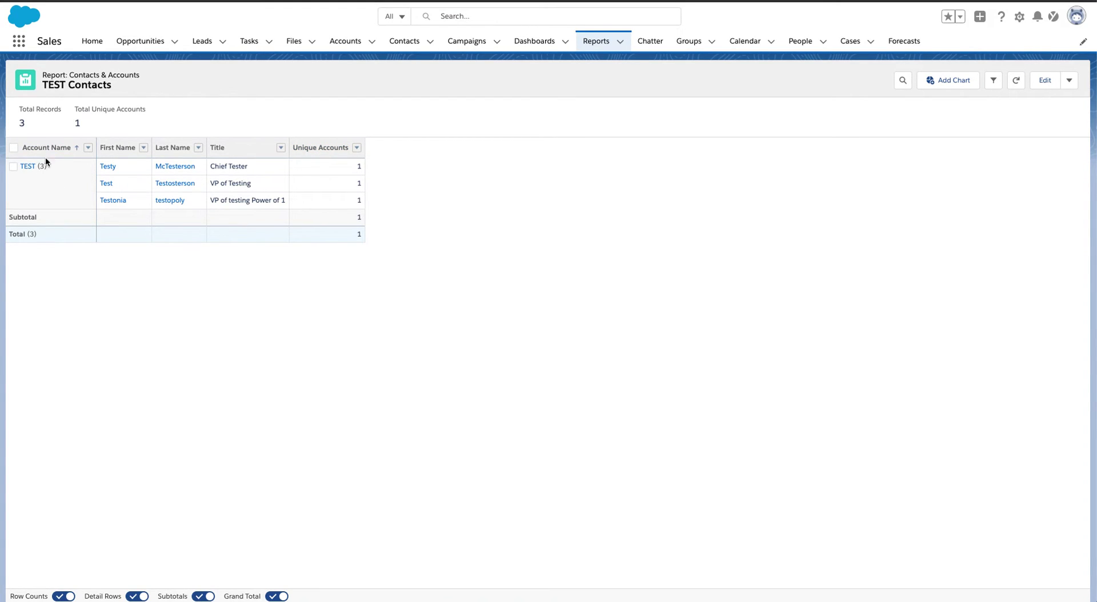
- Examine the report's Total Unique Accounts figure and the Unique Accounts entry in the Account object's field list
{"action": "double_click", "coordinate": [77, 123]}
{"action": "left_click", "coordinate": [310, 117]}
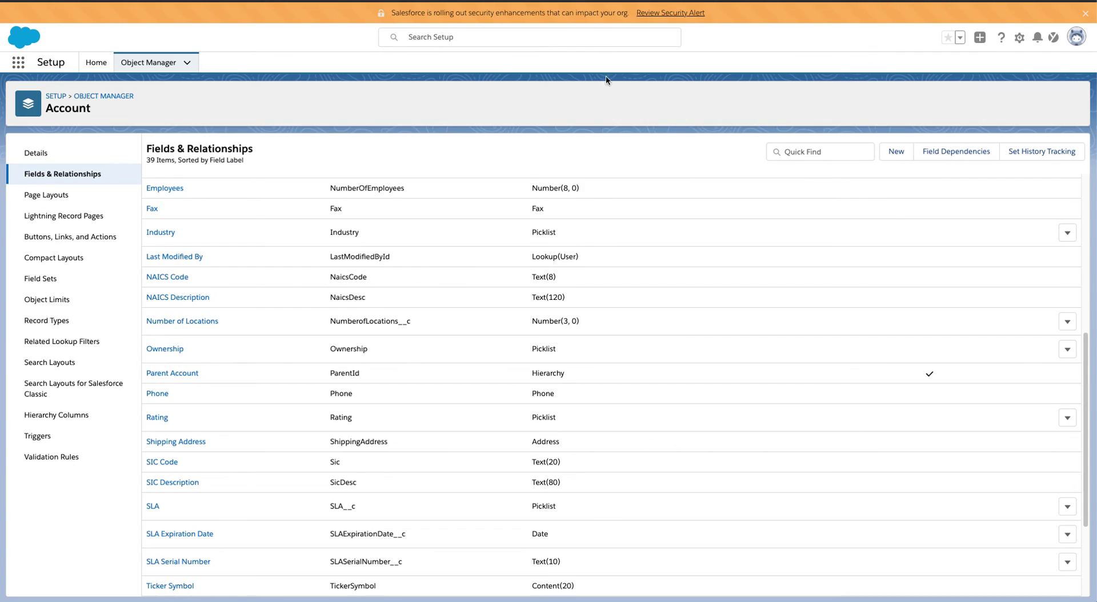
{"action": "scroll", "coordinate": [268, 448], "scroll_direction": "down", "scroll_amount": 3}
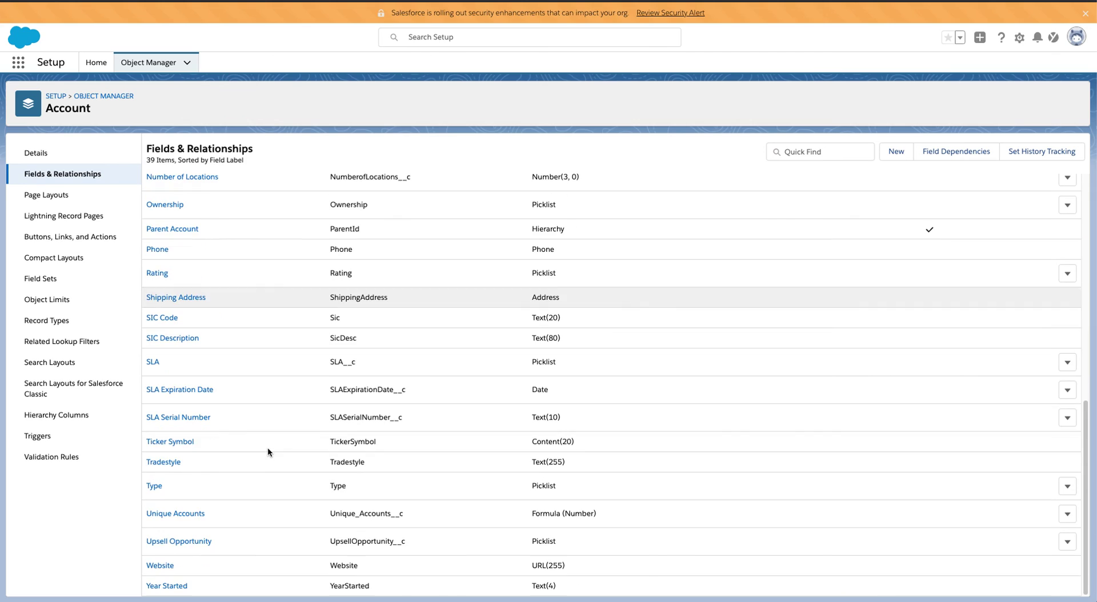
{"action": "left_click", "coordinate": [171, 516]}
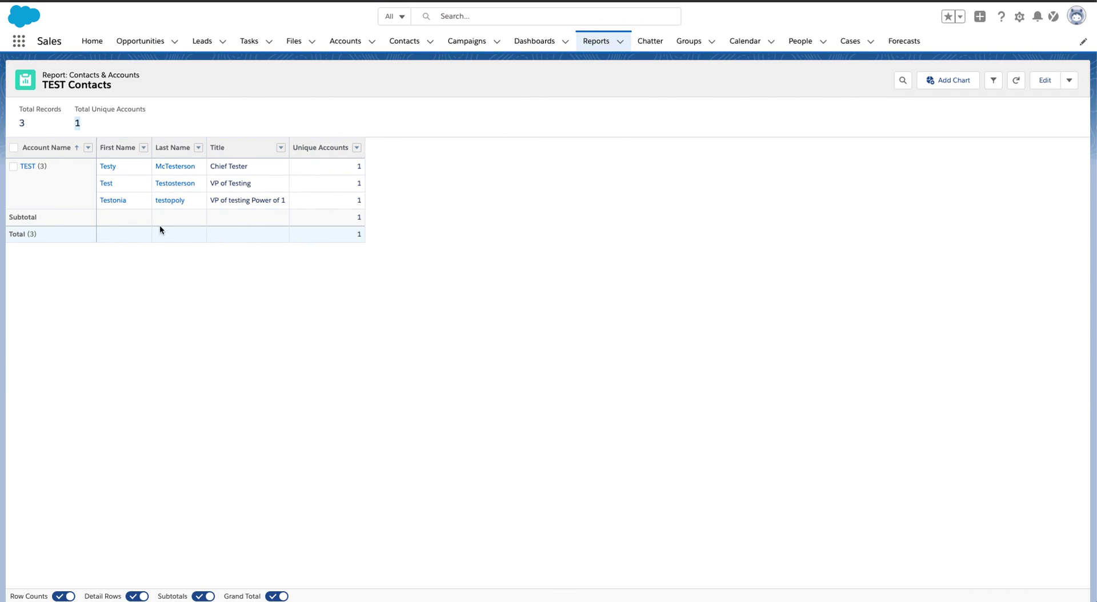
{"action": "left_click", "coordinate": [518, 177]}
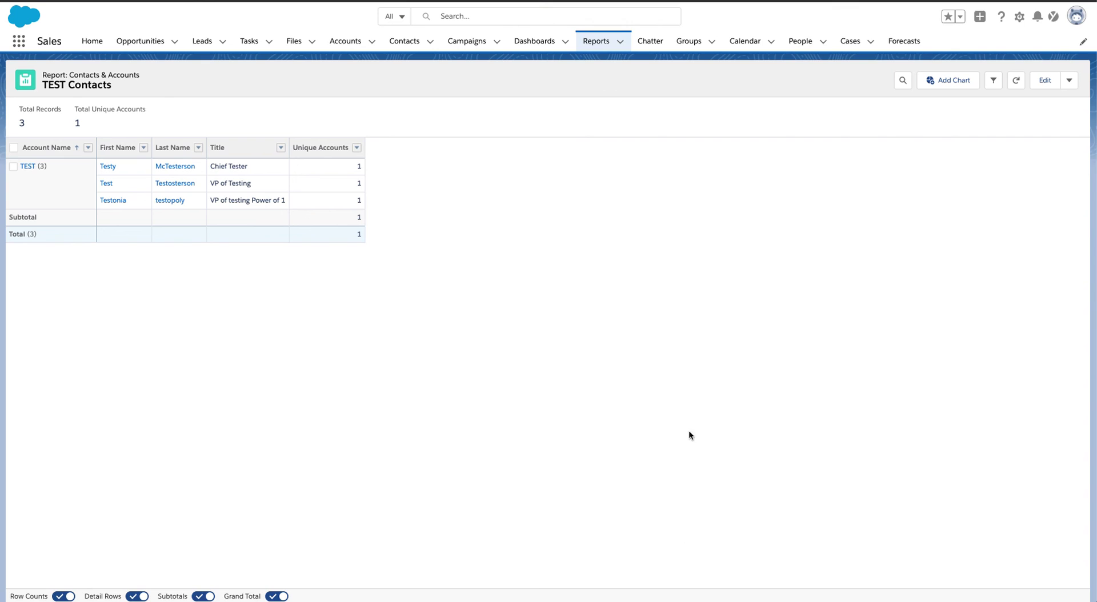